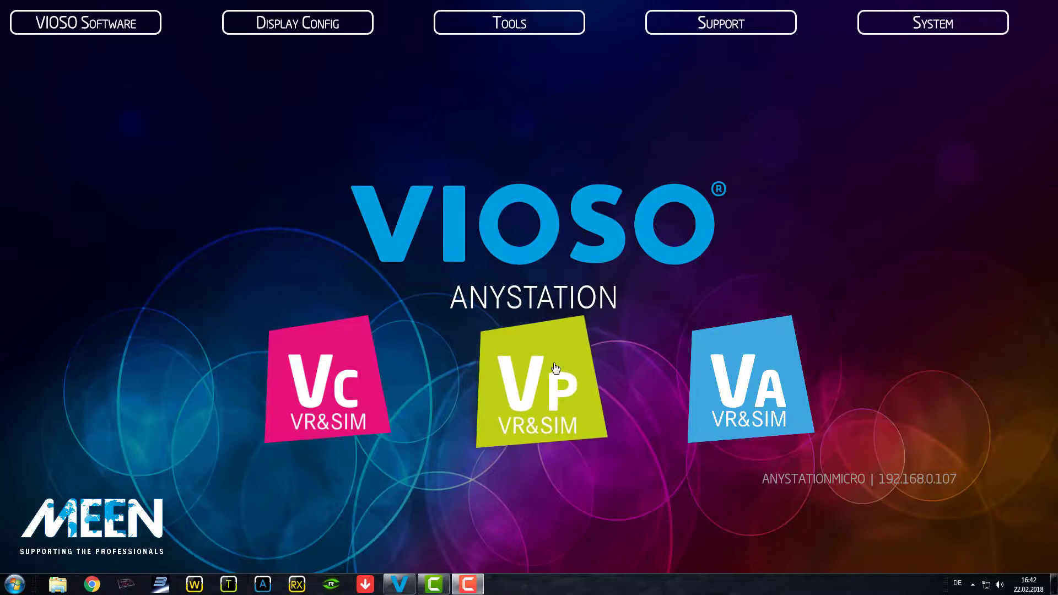
Step: Launch VIOSO Player from the VP VR&SIM tile and open its playlist beside the Calibrator
left_click(541, 384)
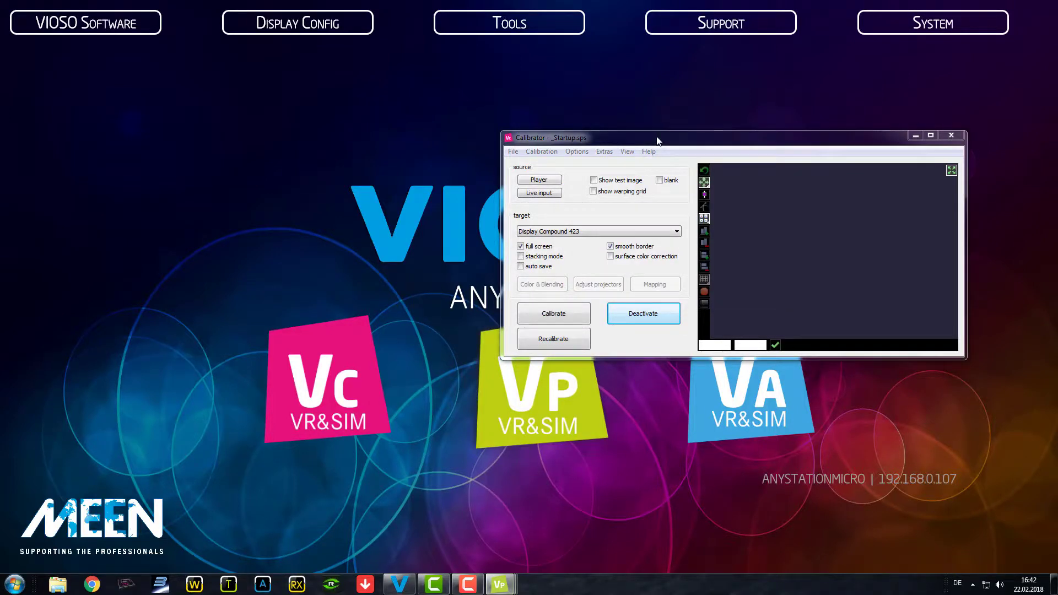
left_click(555, 181)
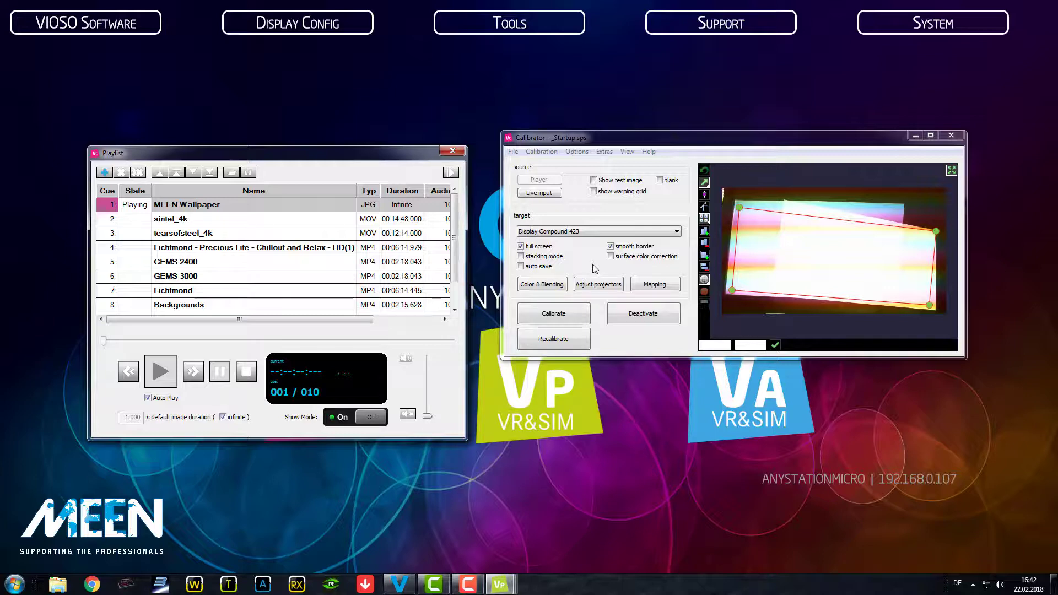
Step: Start a new single-client calibration in the Calibrator
left_click(568, 318)
left_click(567, 319)
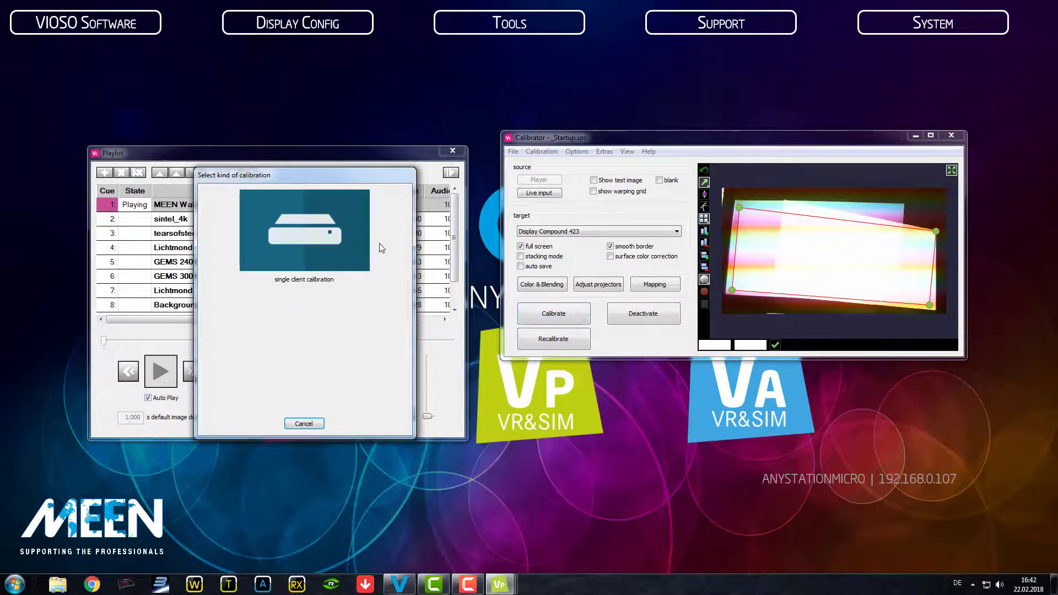
left_click(337, 247)
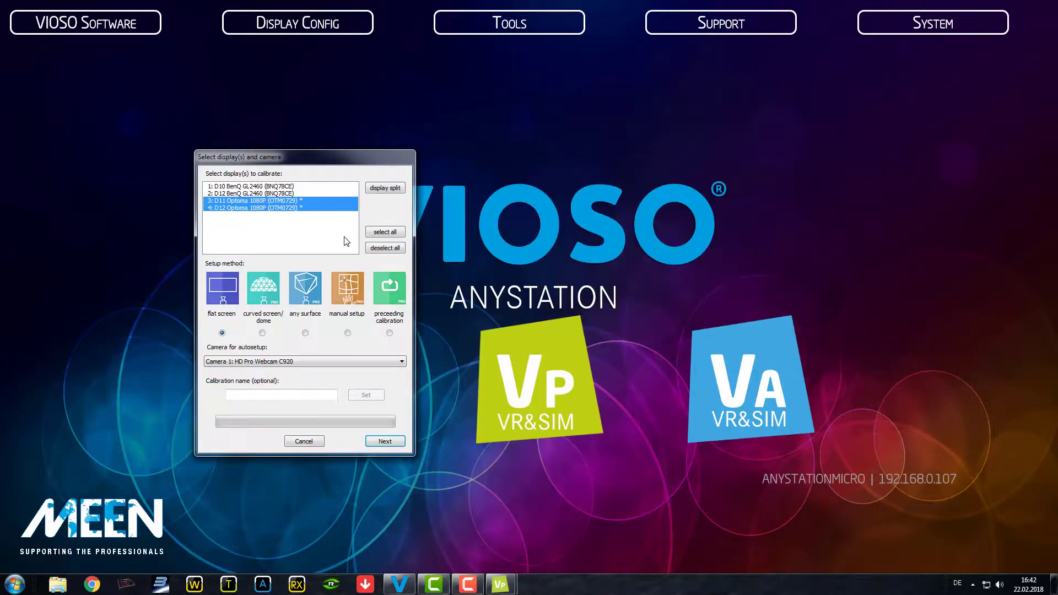
Step: Select only the two Optoma projector displays and arrange them as a horizontal strip
left_click(286, 200)
left_click(289, 207)
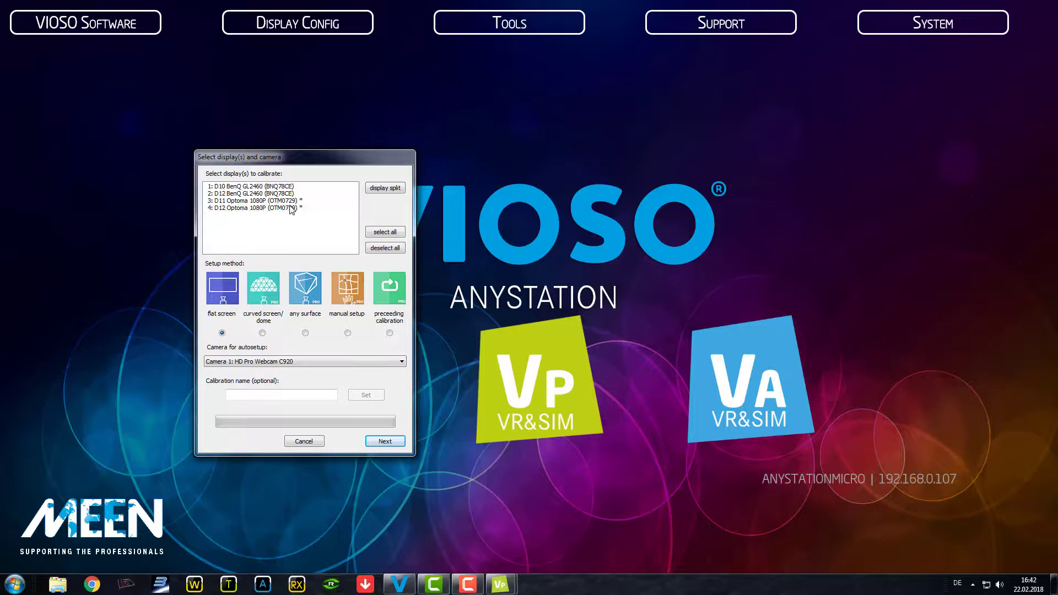
left_click(286, 201)
left_click(288, 208)
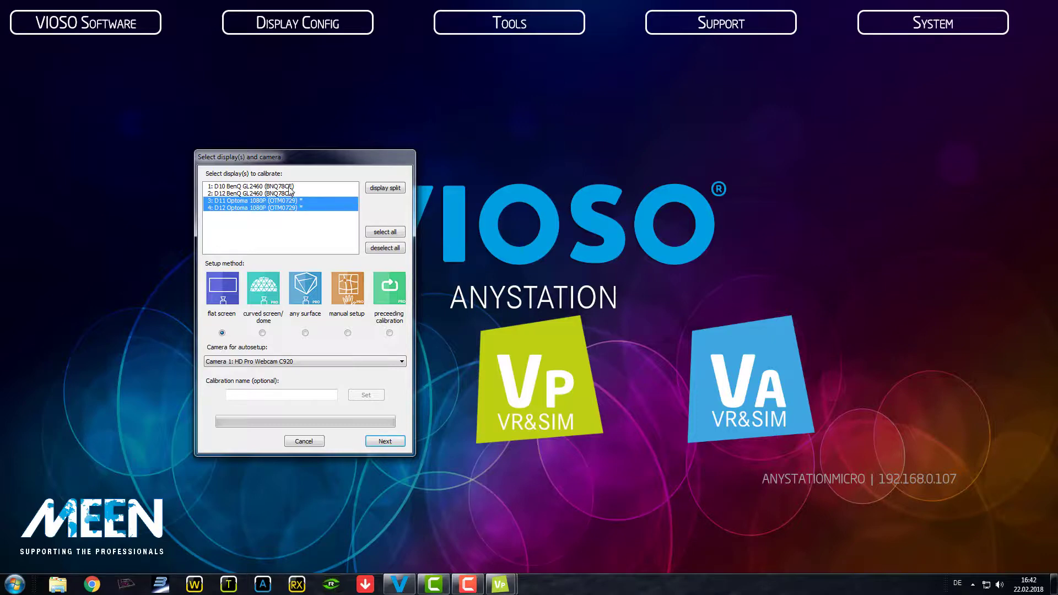
left_click(290, 192)
left_click(291, 193)
left_click(385, 441)
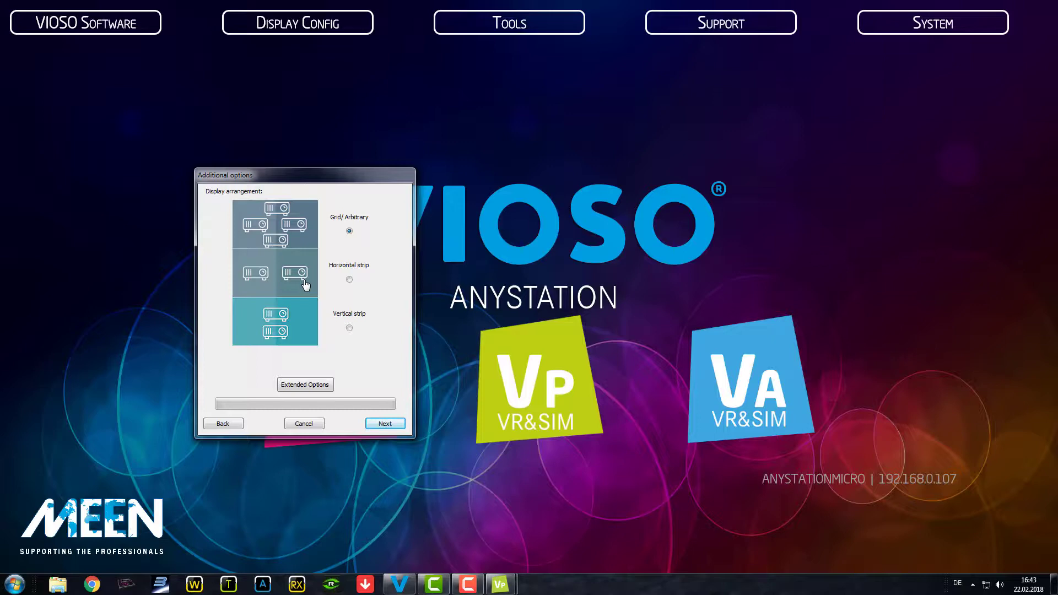
left_click(350, 280)
Step: Lower the webcam's Camera Control exposure to -8 and apply it
left_click(395, 424)
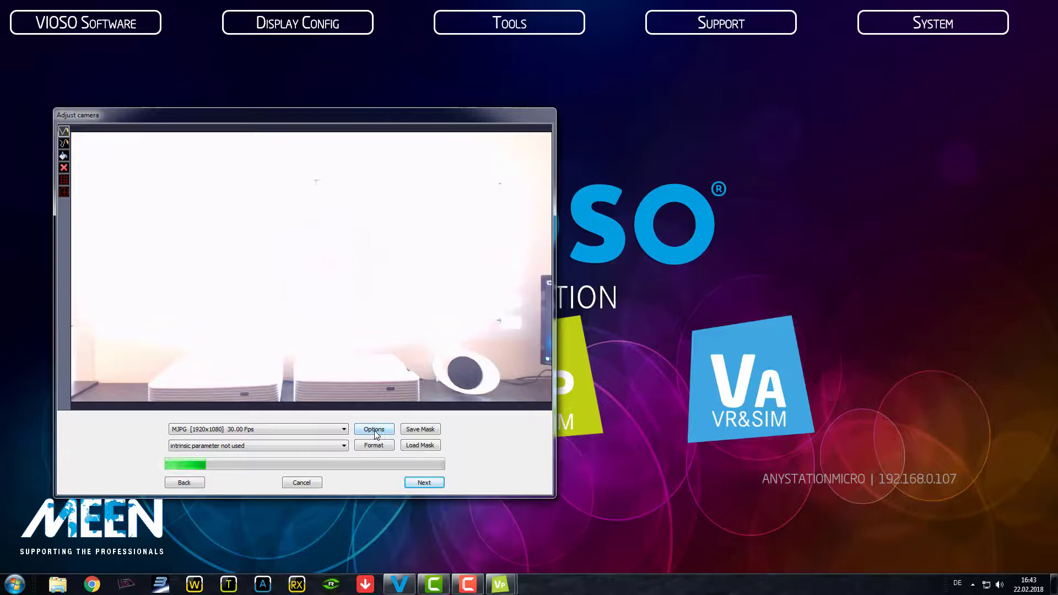
left_click(374, 430)
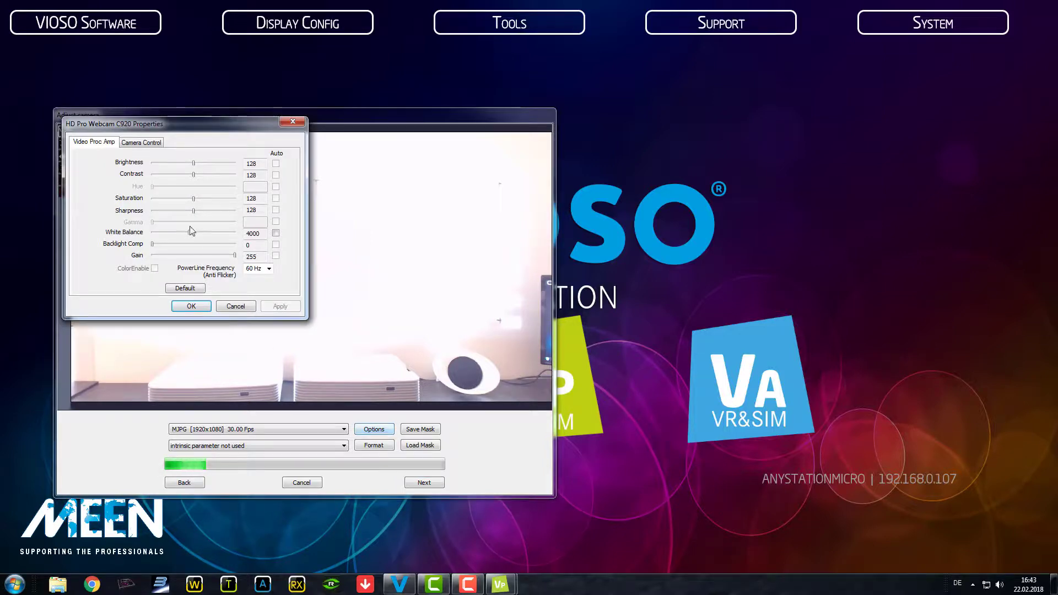
left_click(141, 142)
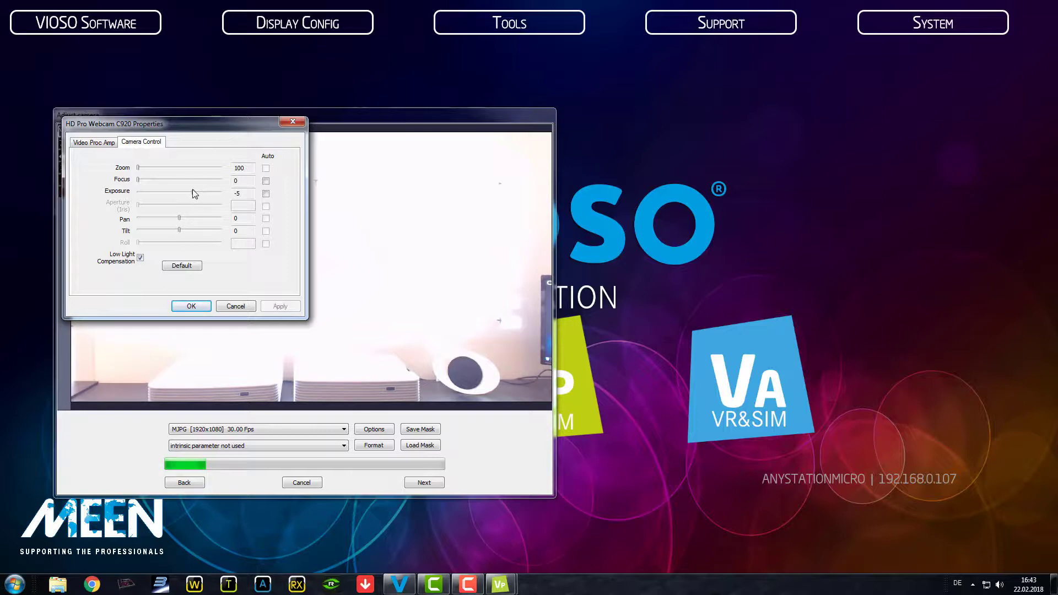
left_click(193, 192)
left_click(161, 193)
left_click_drag(163, 194, 169, 194)
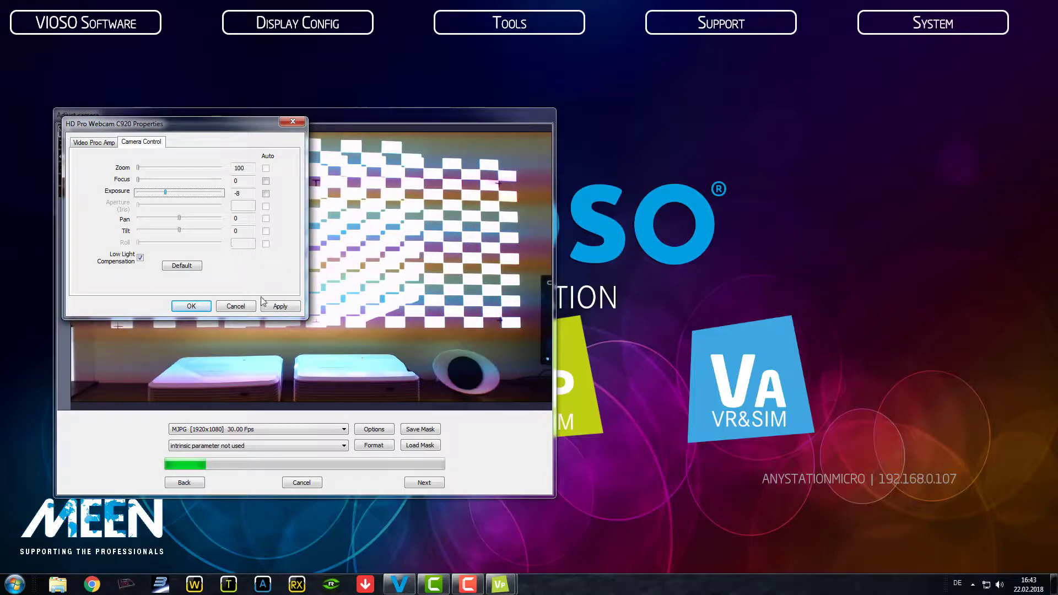
left_click(276, 306)
left_click(187, 307)
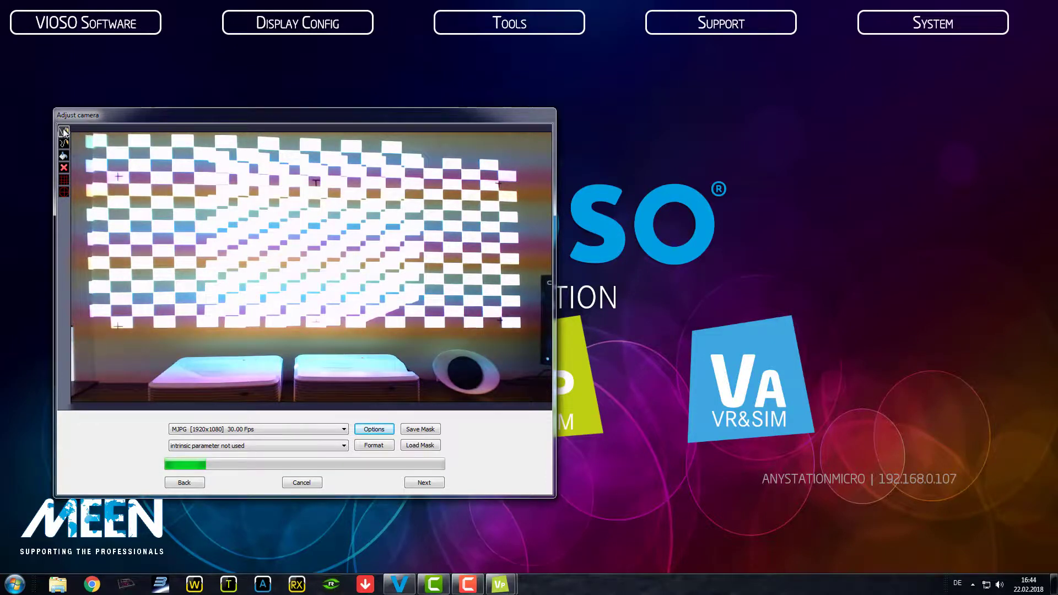
Step: Draw a four-corner mask around the projected checkerboard in the camera image and apply it
left_click(105, 154)
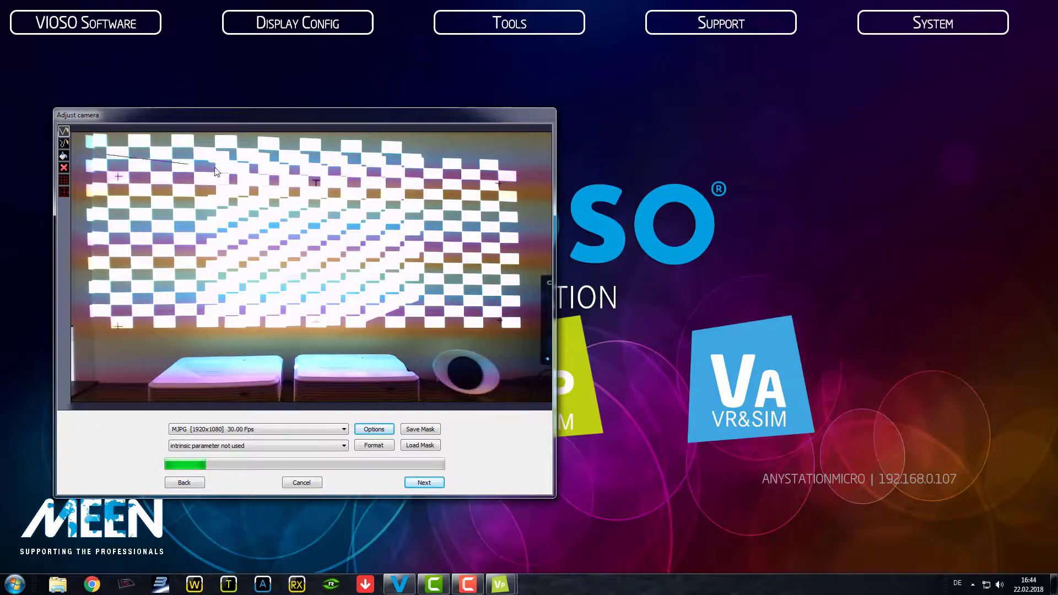
left_click(507, 166)
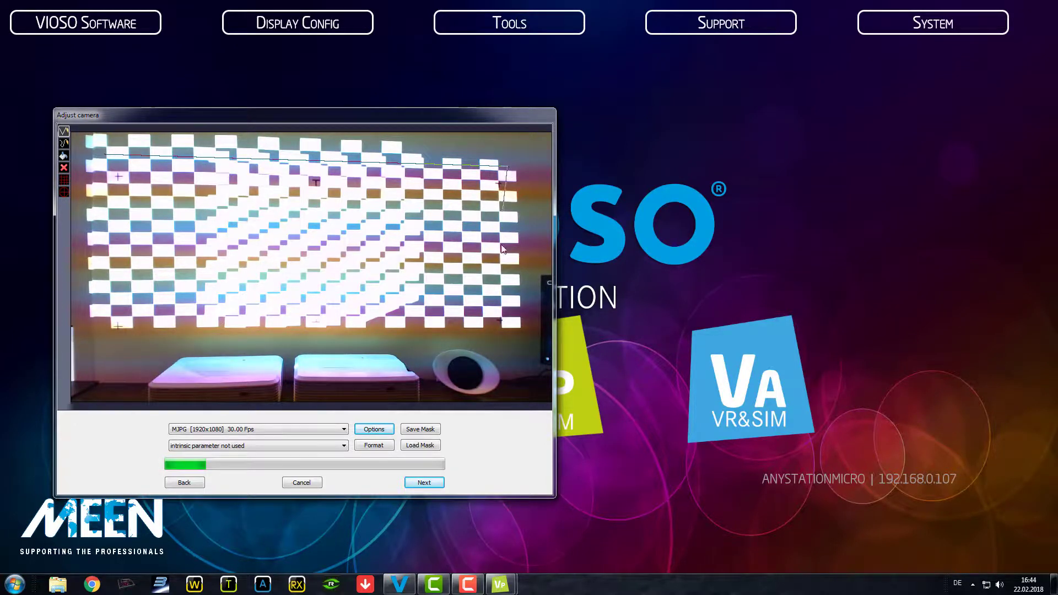
left_click(509, 323)
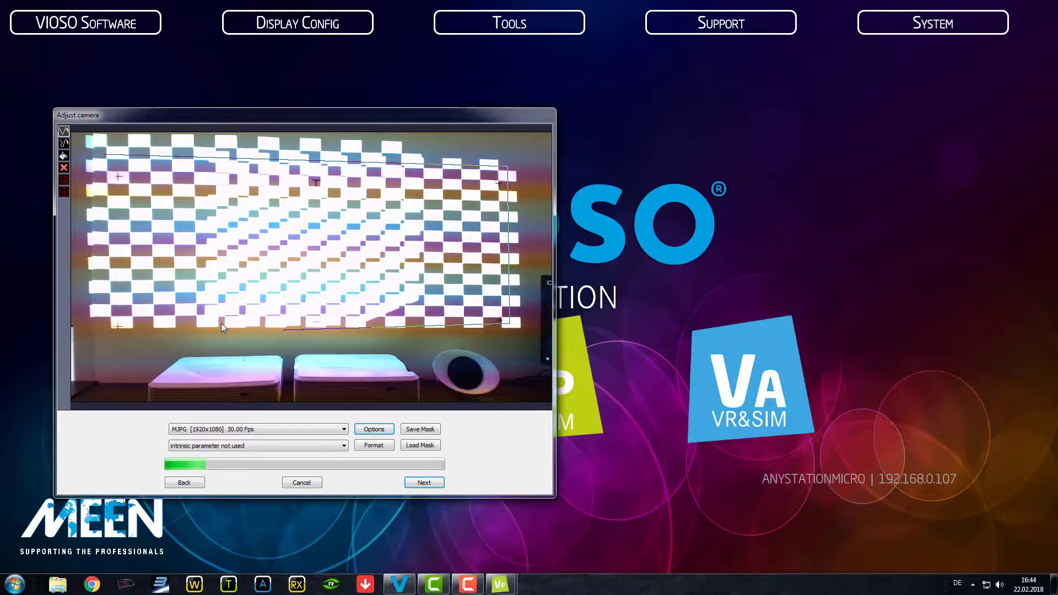
left_click(100, 324)
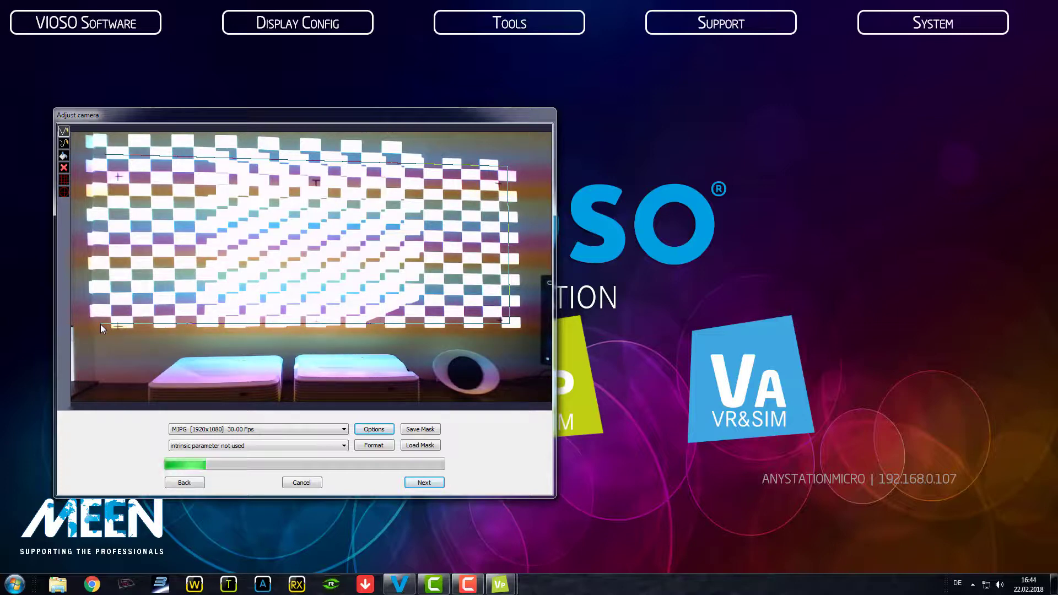
left_click(105, 151)
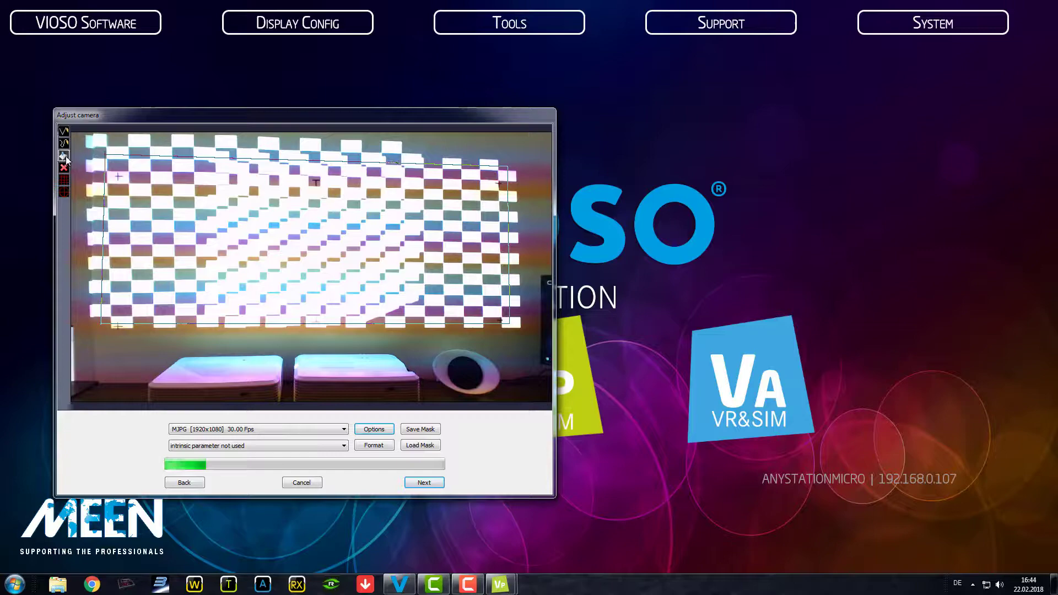
left_click(444, 144)
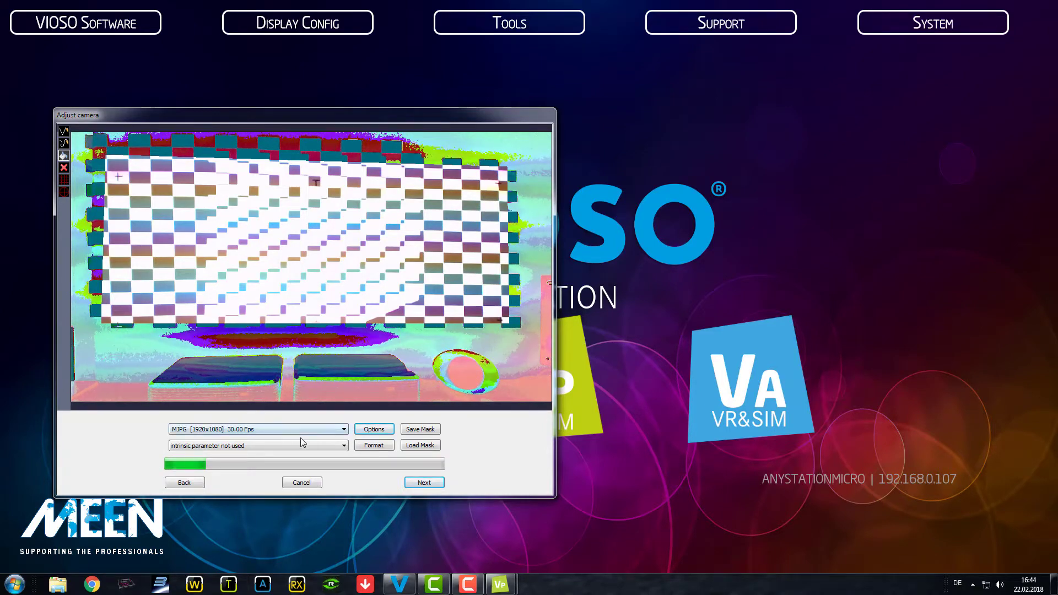
Step: Accept the camera setup and the scan pattern to run display 1/2's scan
left_click(425, 483)
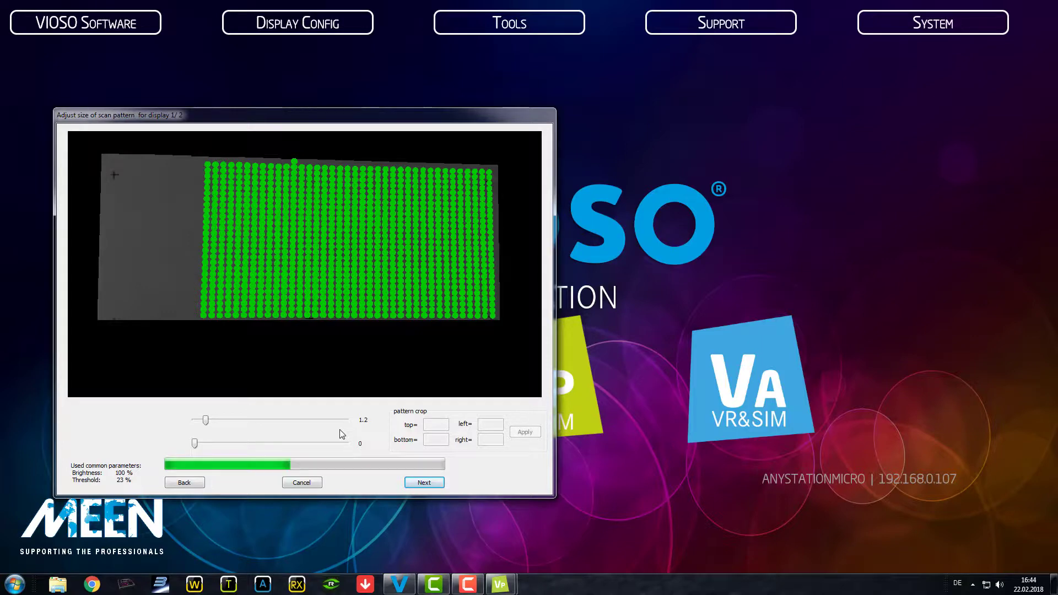
left_click(424, 483)
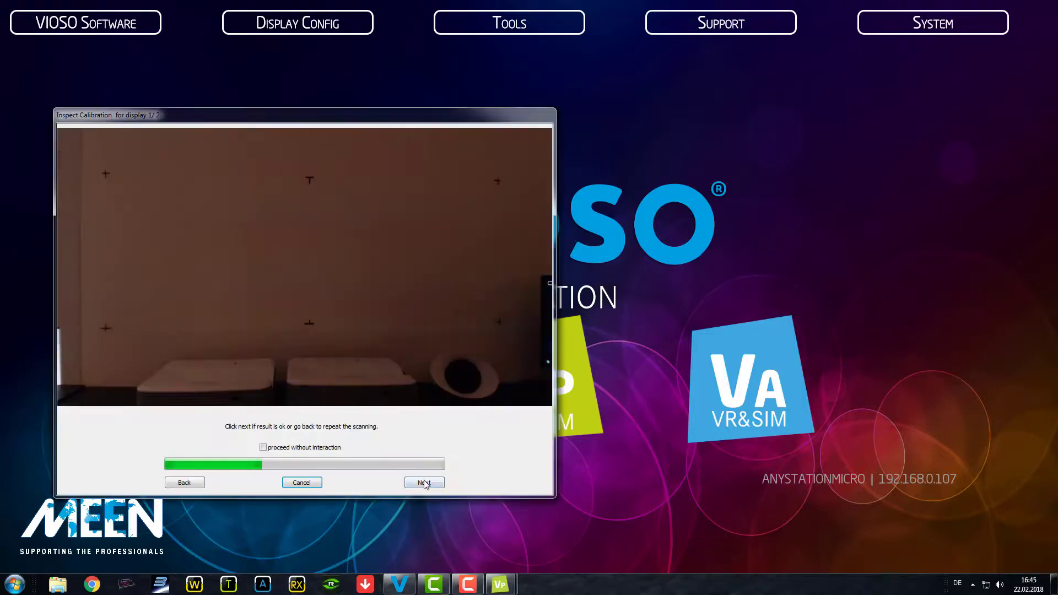
Step: Accept display 1/2's inspected calibration result to move on to display 2/2
scroll(390, 235, "up", 3)
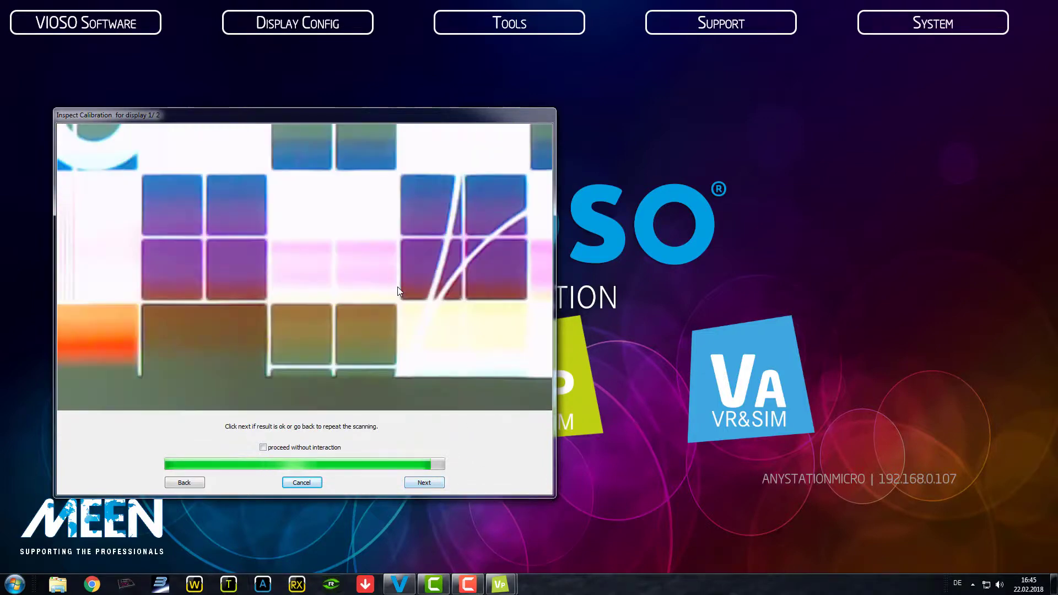
scroll(263, 393, "down", 3)
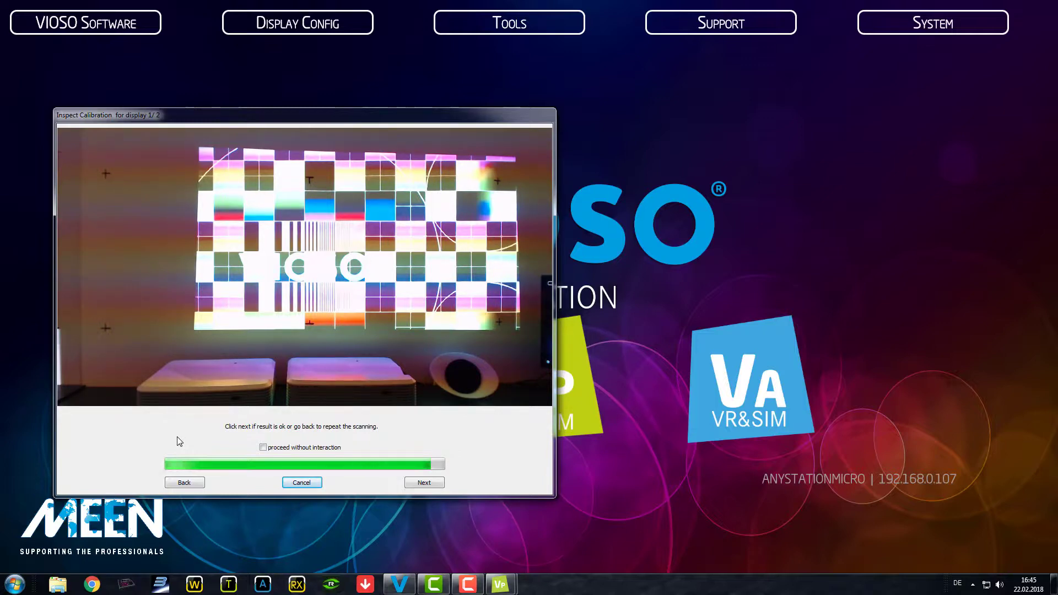
left_click(424, 483)
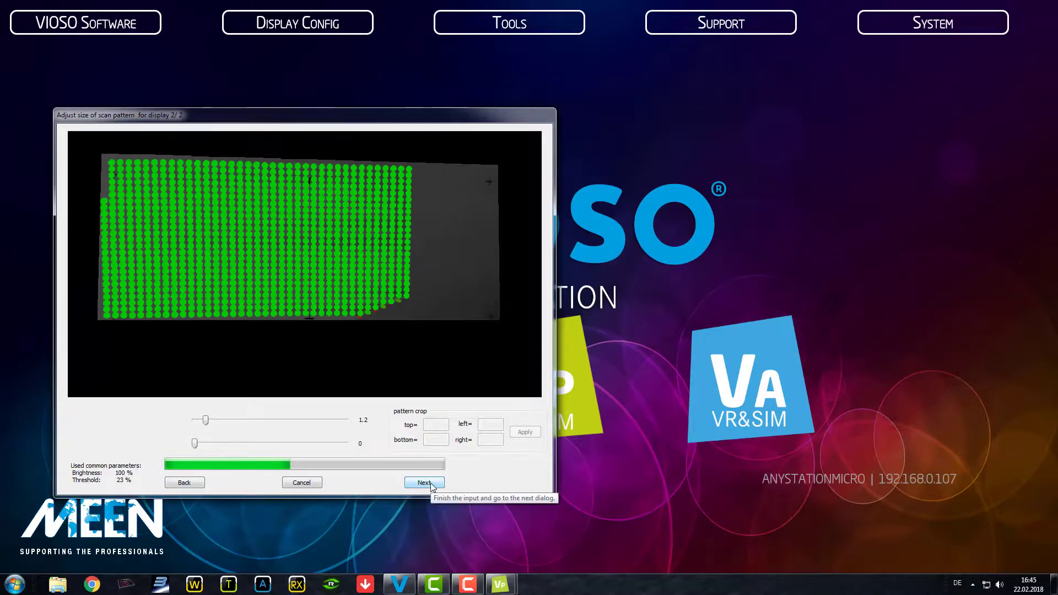
Step: Accept display 2/2's scan pattern and let its scan run
left_click(425, 482)
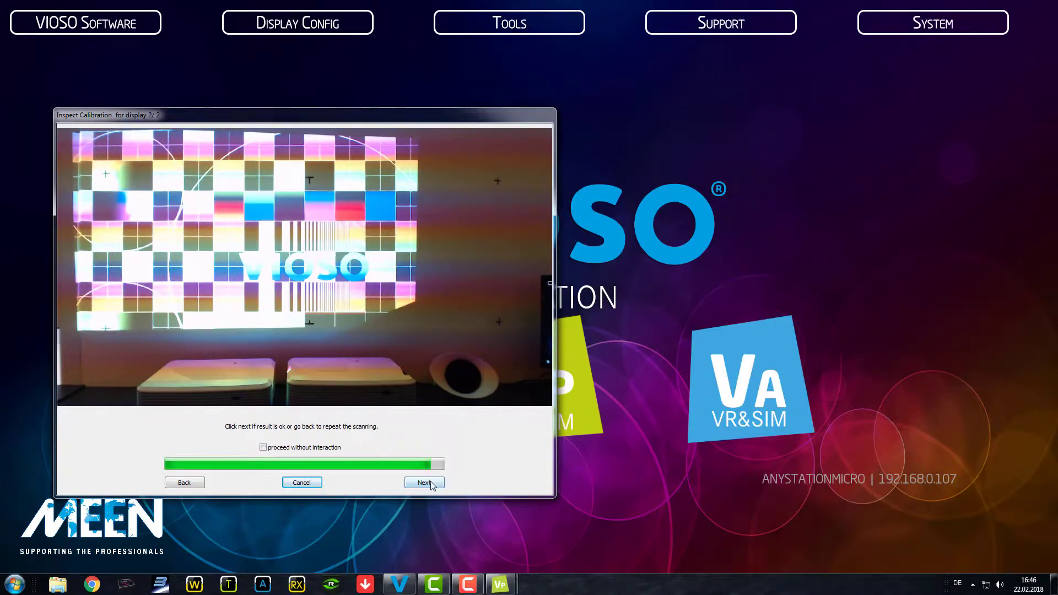
Step: Accept display 2/2's inspected calibration result to reach Final adjustments
left_click(431, 484)
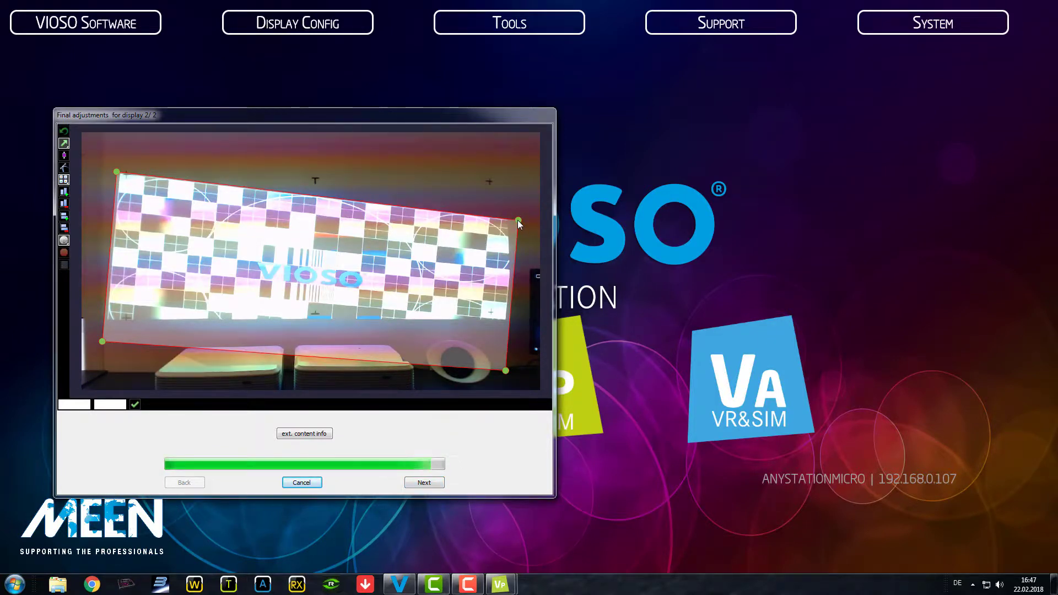
Step: Drag display 2's top-right, bottom-right, bottom-left and top-left corners onto the projected image
left_click_drag(518, 221, 494, 184)
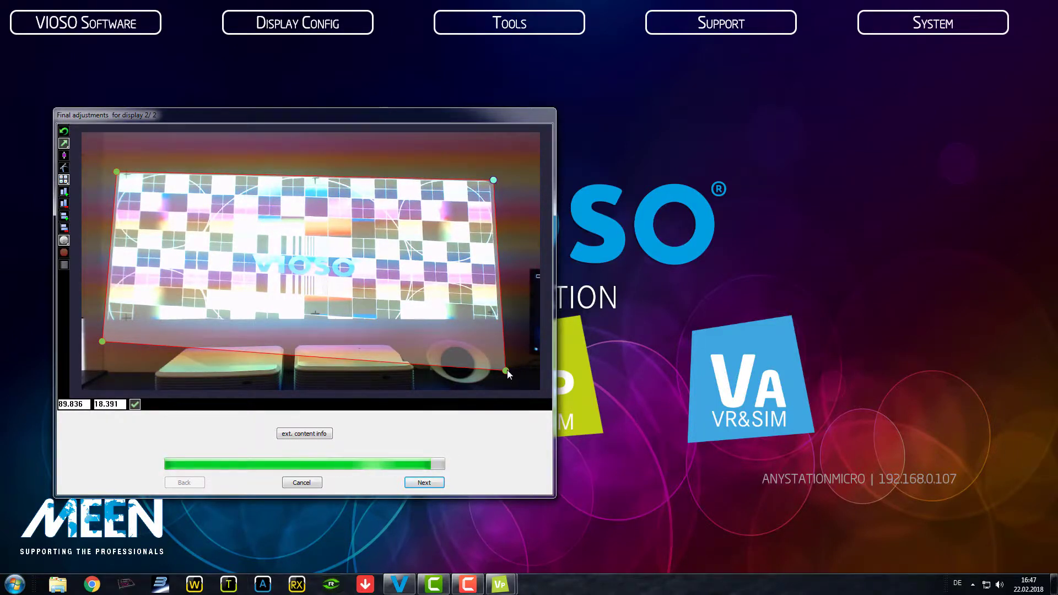
left_click_drag(506, 369, 496, 314)
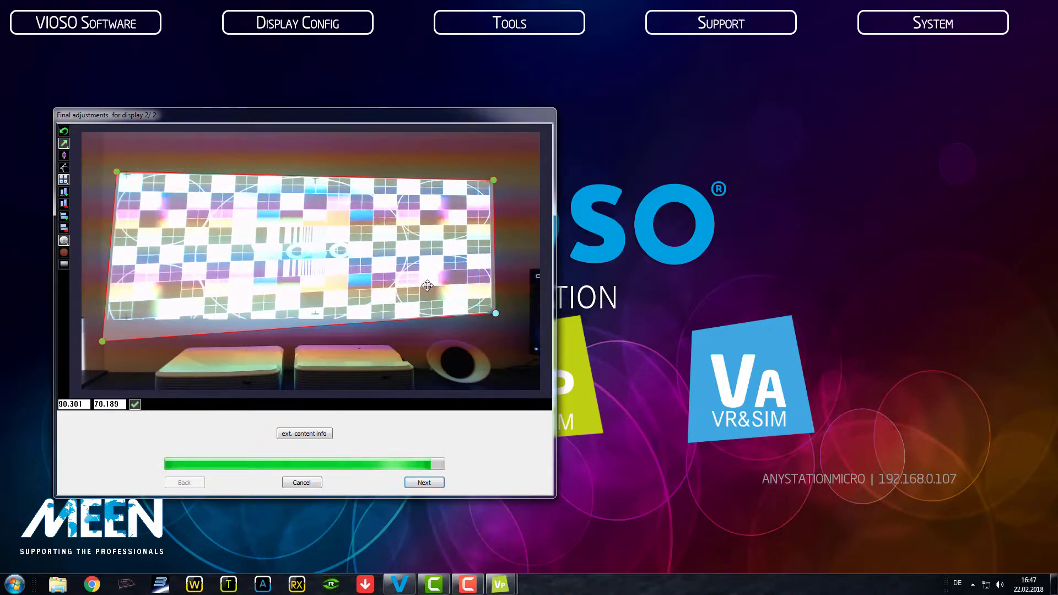
left_click_drag(104, 341, 124, 321)
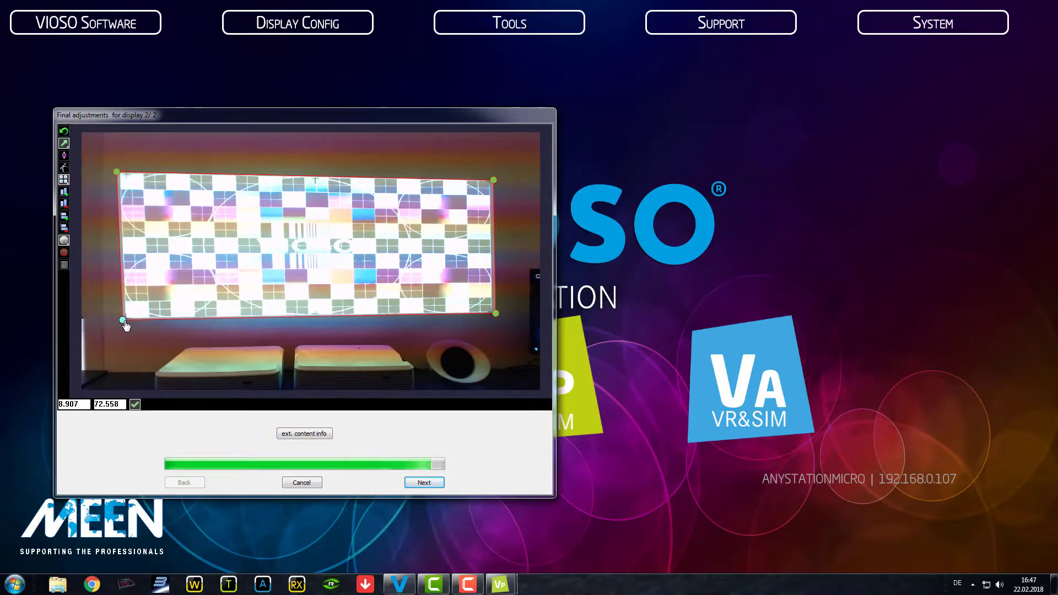
left_click_drag(117, 172, 125, 173)
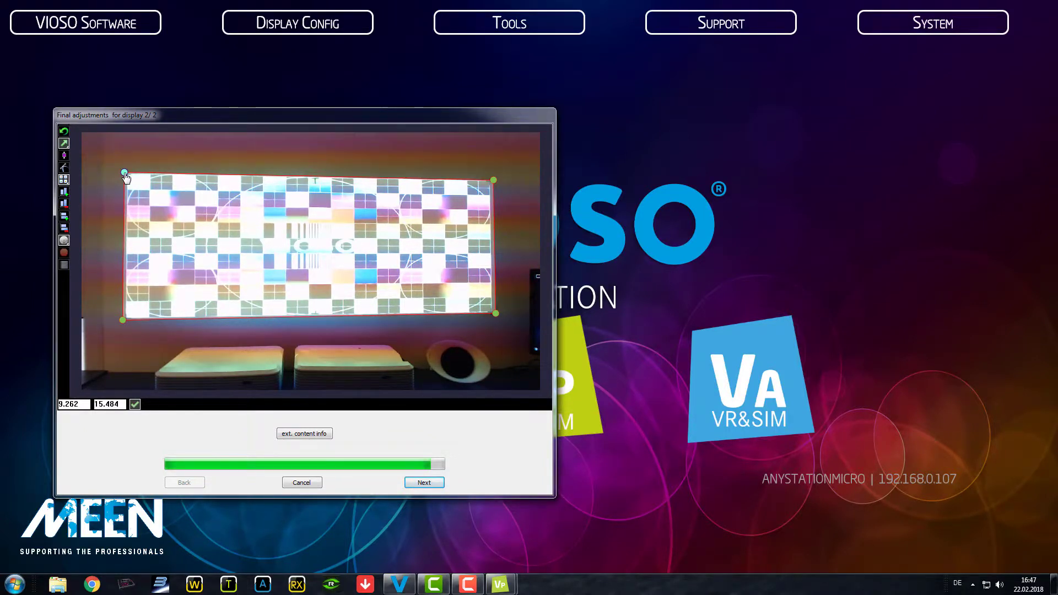
Step: Finish the calibration wizard and dismiss the save prompt without saving
left_click(422, 480)
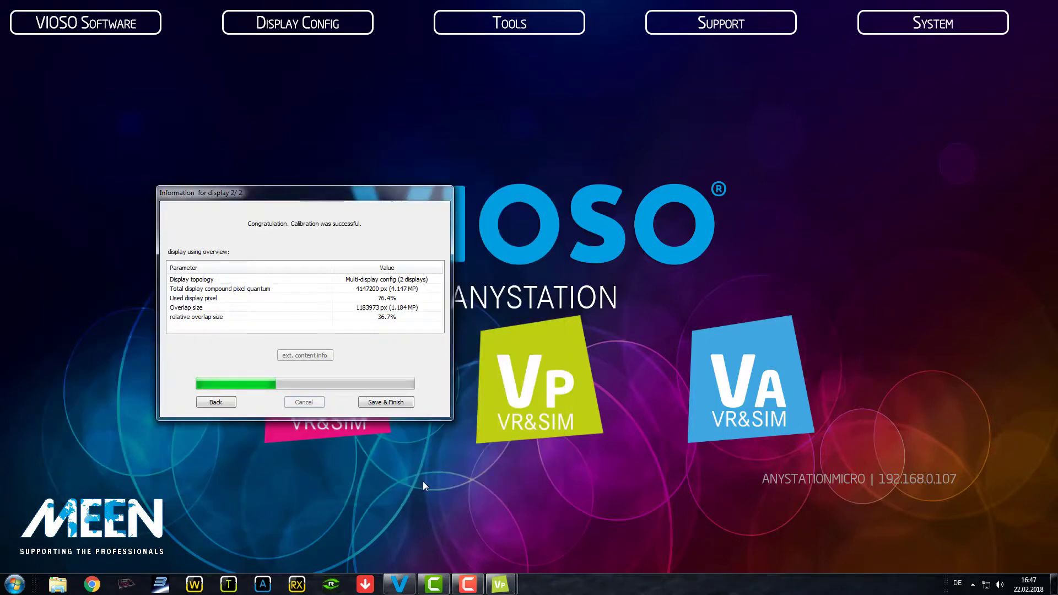
left_click(378, 404)
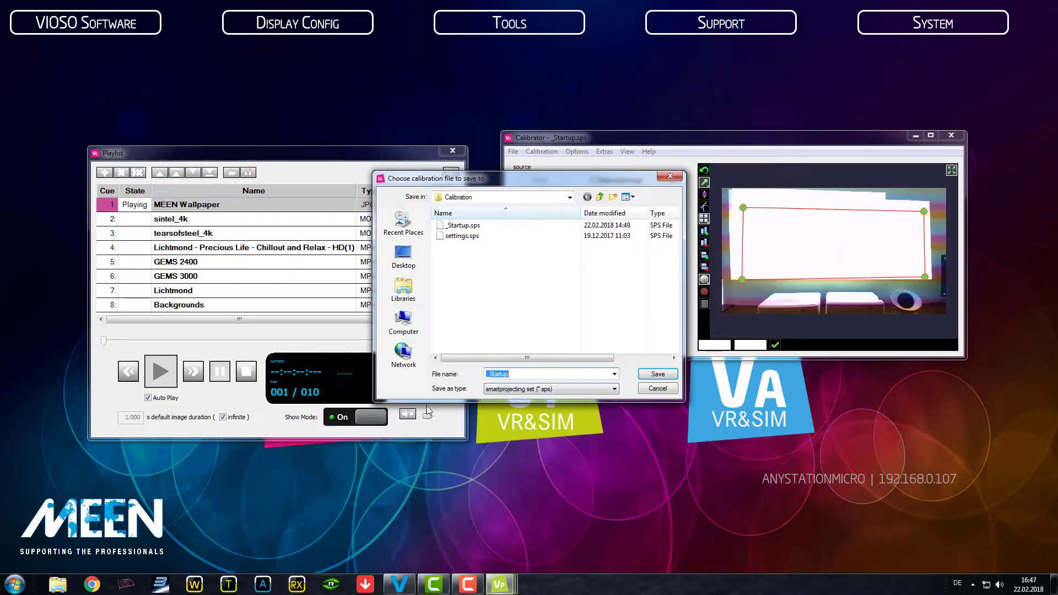
left_click(652, 388)
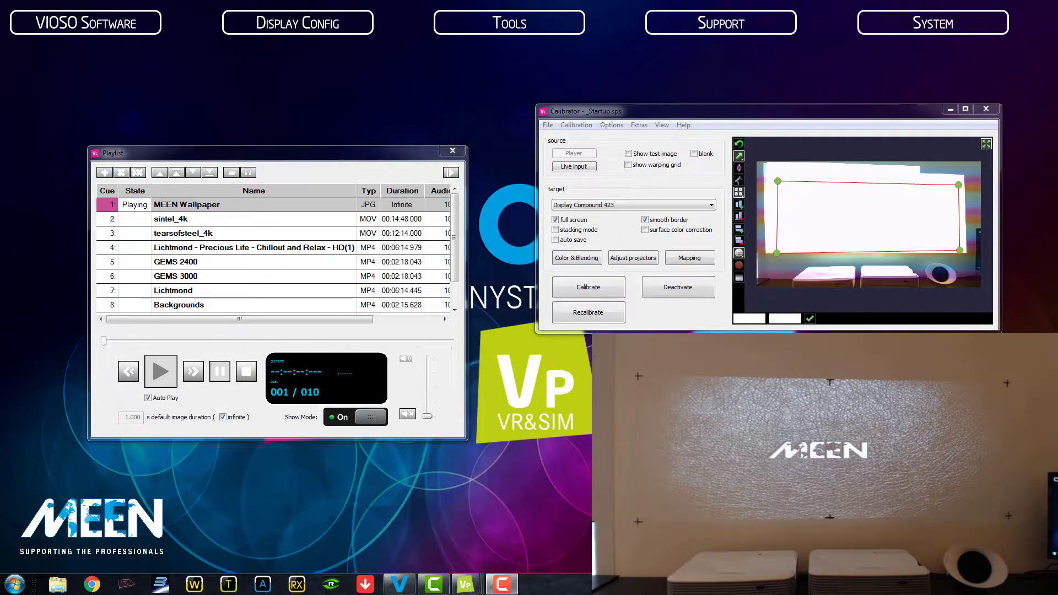
Step: Project the VIOSO test pattern across the whole wall
left_click(629, 154)
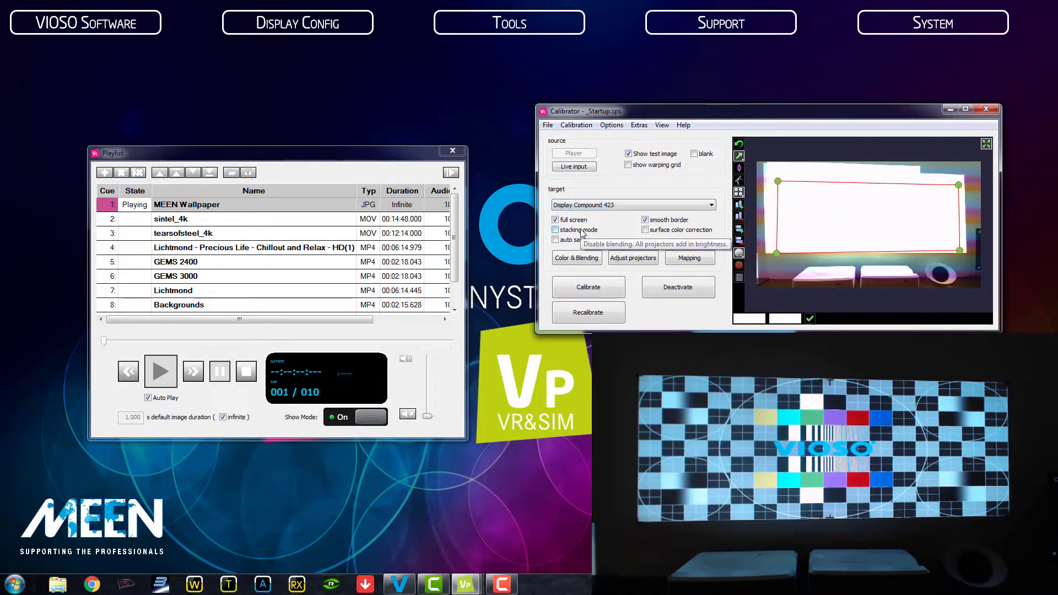
Step: Add a middle column and middle row to the warp grid and nudge the top-middle point right
left_click(739, 205)
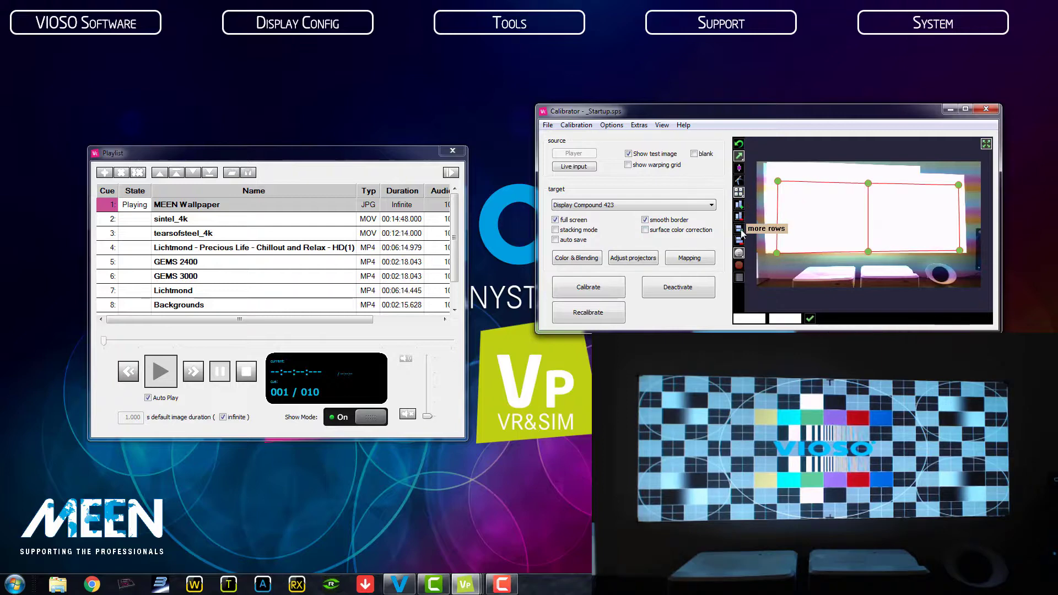
left_click(740, 229)
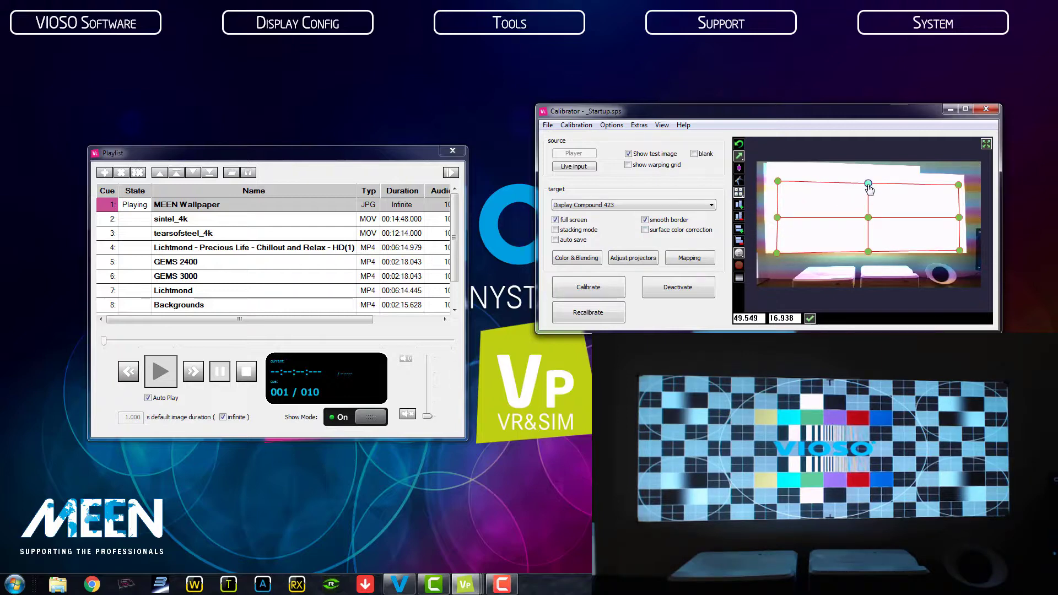
left_click_drag(868, 184, 869, 187)
key("ctrl+z")
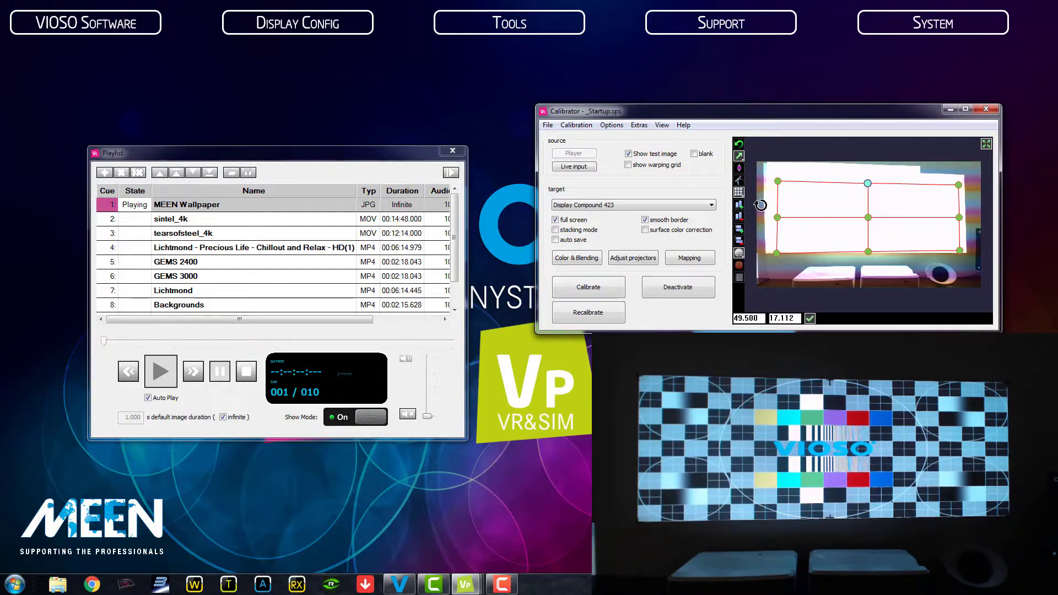
key("Left")
key("shift+Right")
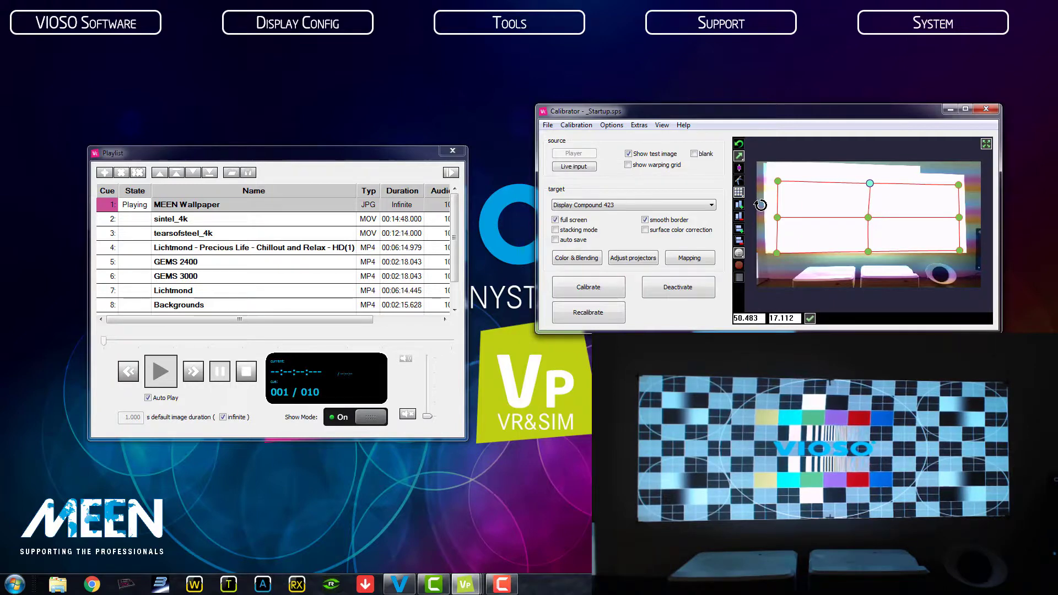
Step: Shift the centre and bottom-middle warp points slightly right to straighten the pattern
left_click(868, 218)
left_click_drag(870, 221, 872, 222)
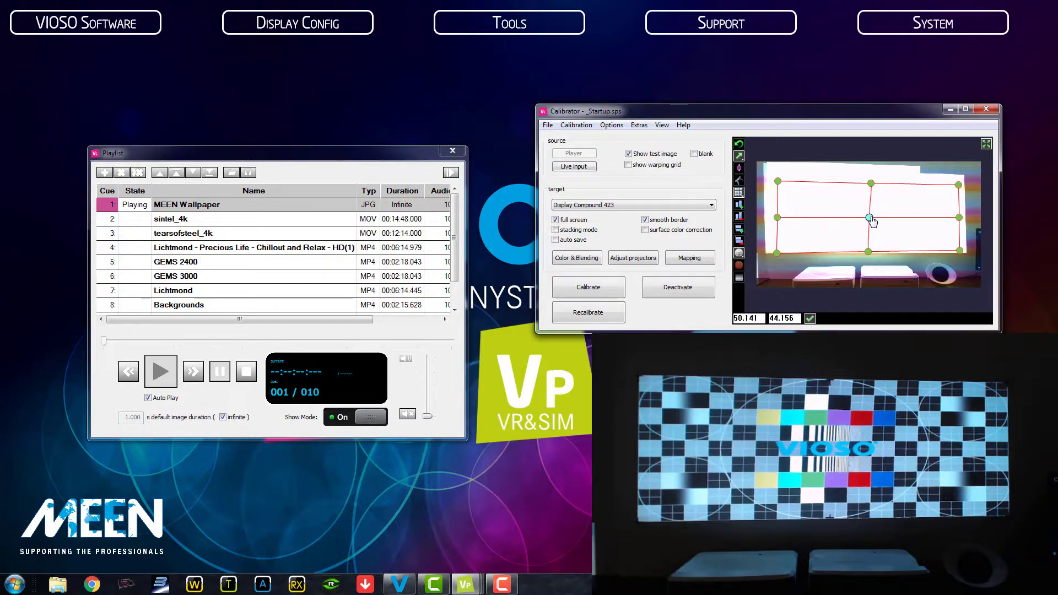
left_click(869, 253)
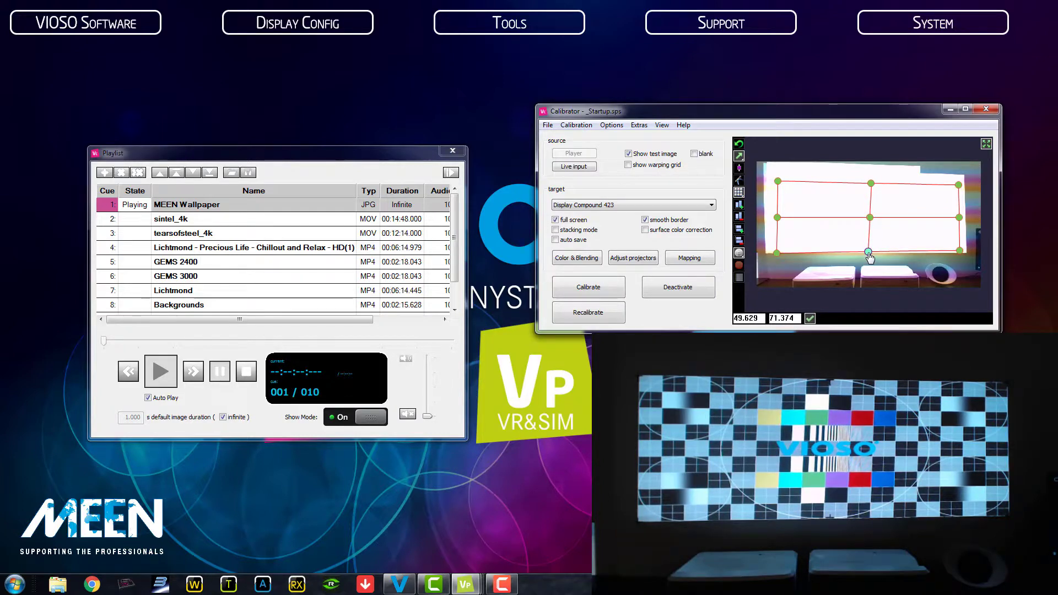
left_click_drag(869, 257, 870, 258)
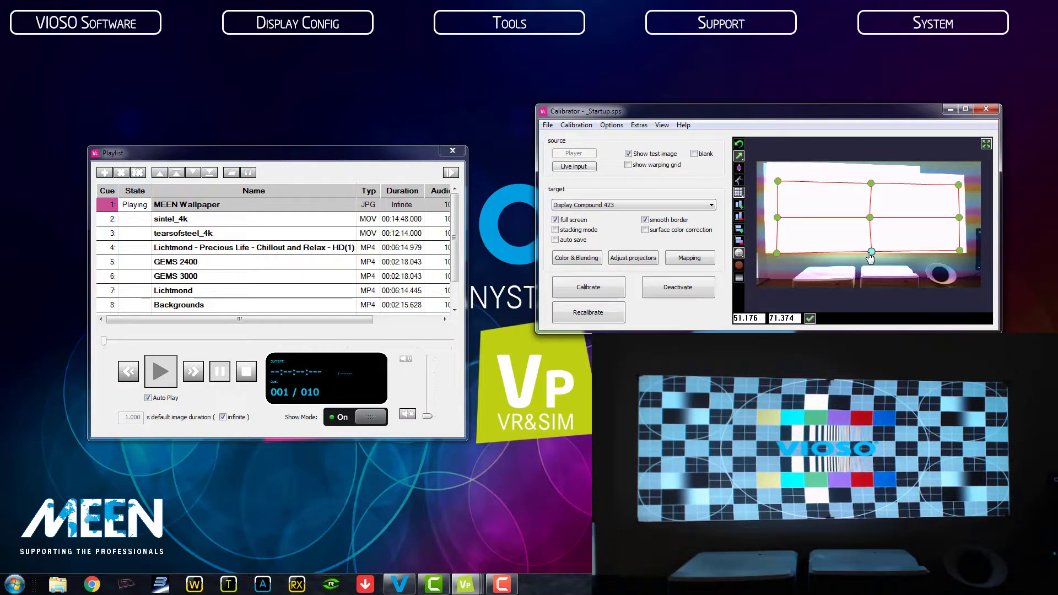
left_click(870, 219)
left_click_drag(870, 218, 872, 219)
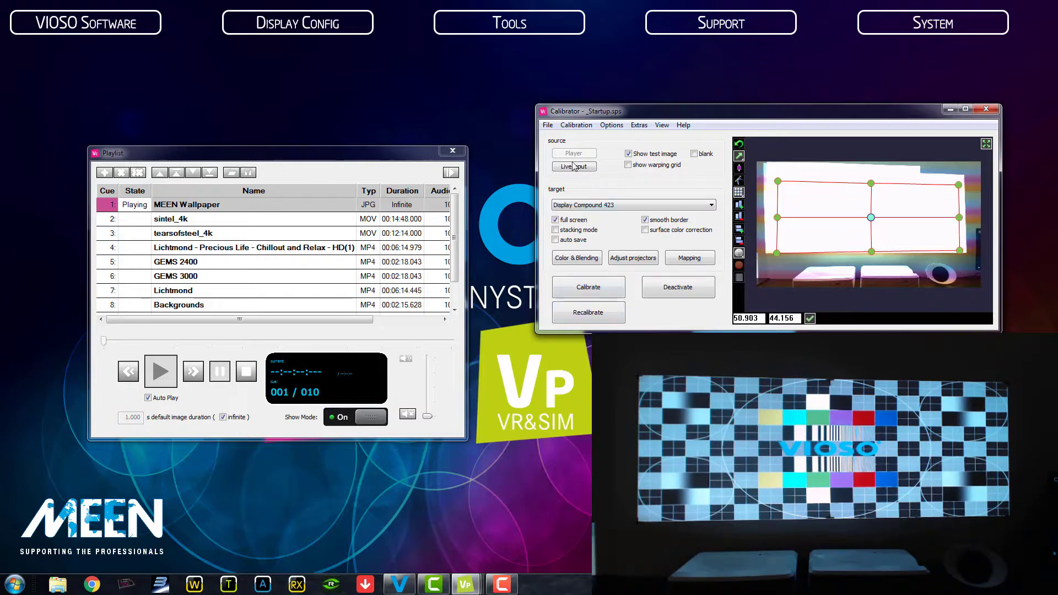
Step: Save the calibration settings over the existing _Startup.sps, confirming the replacement
left_click(547, 126)
left_click(577, 162)
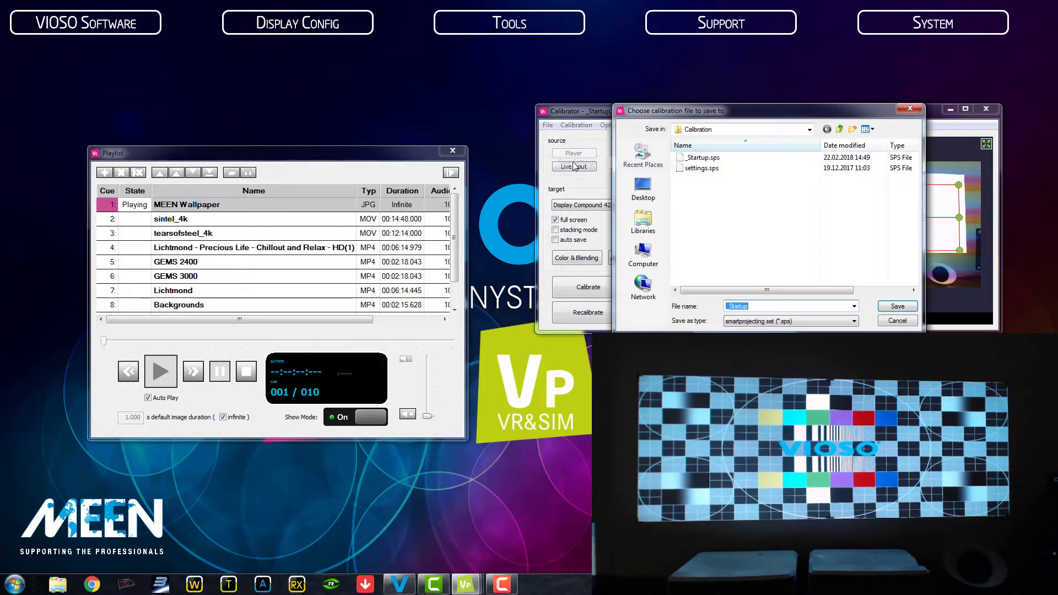
left_click(703, 158)
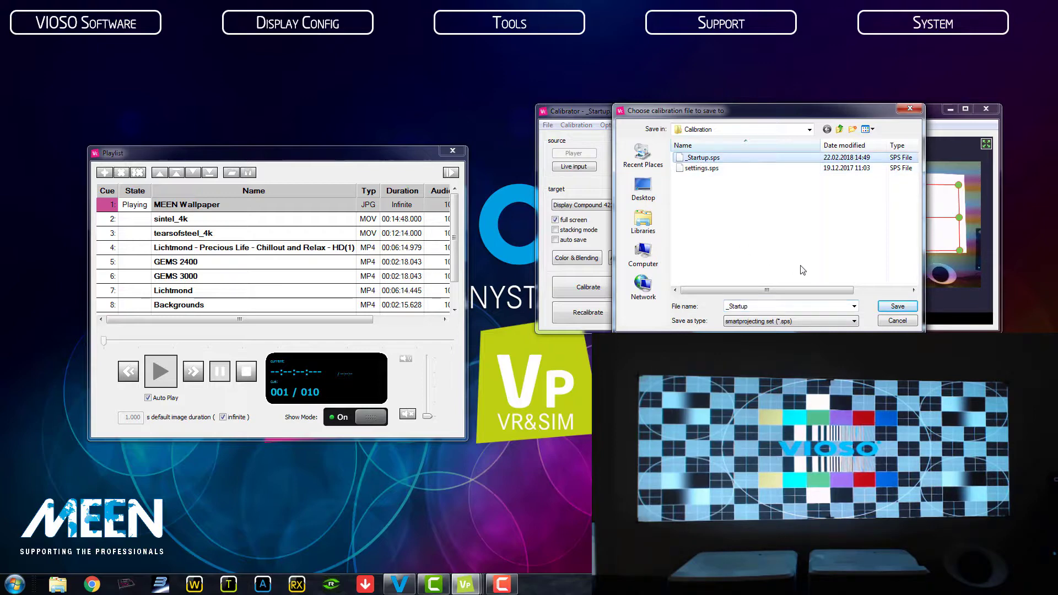
left_click(897, 308)
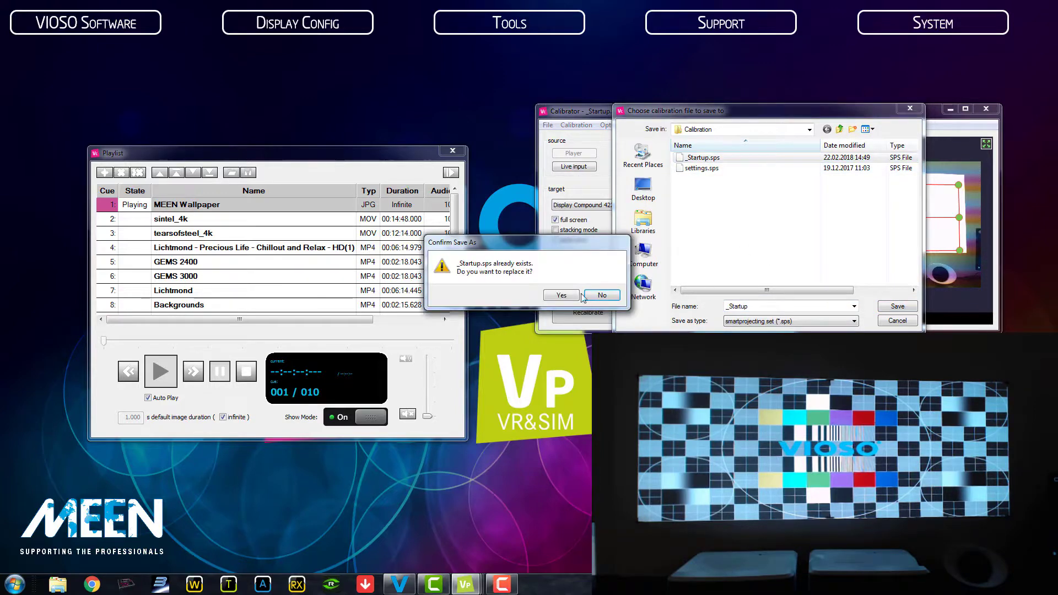
left_click(564, 294)
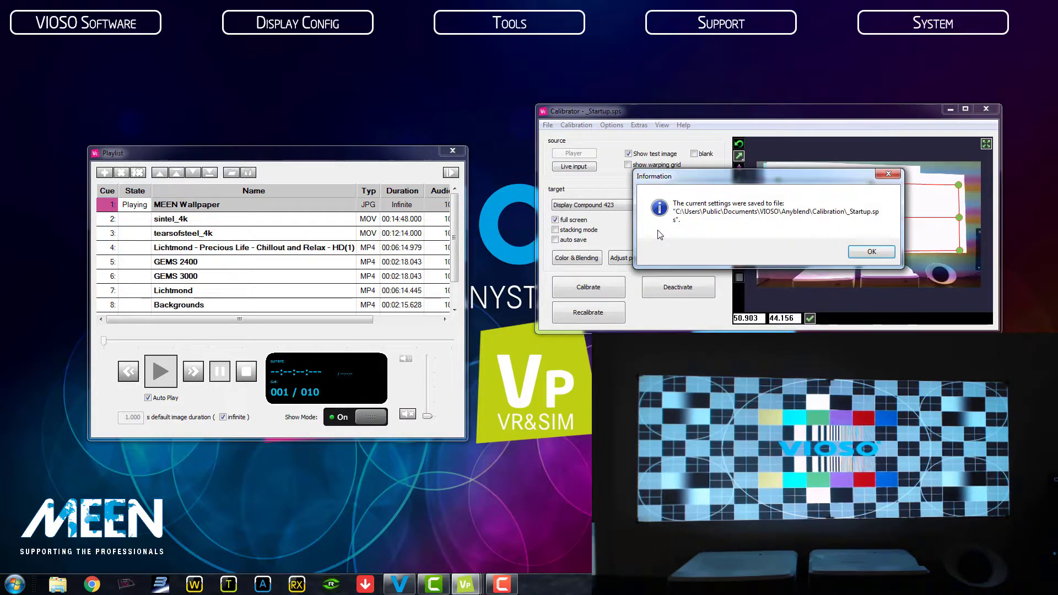
left_click(864, 254)
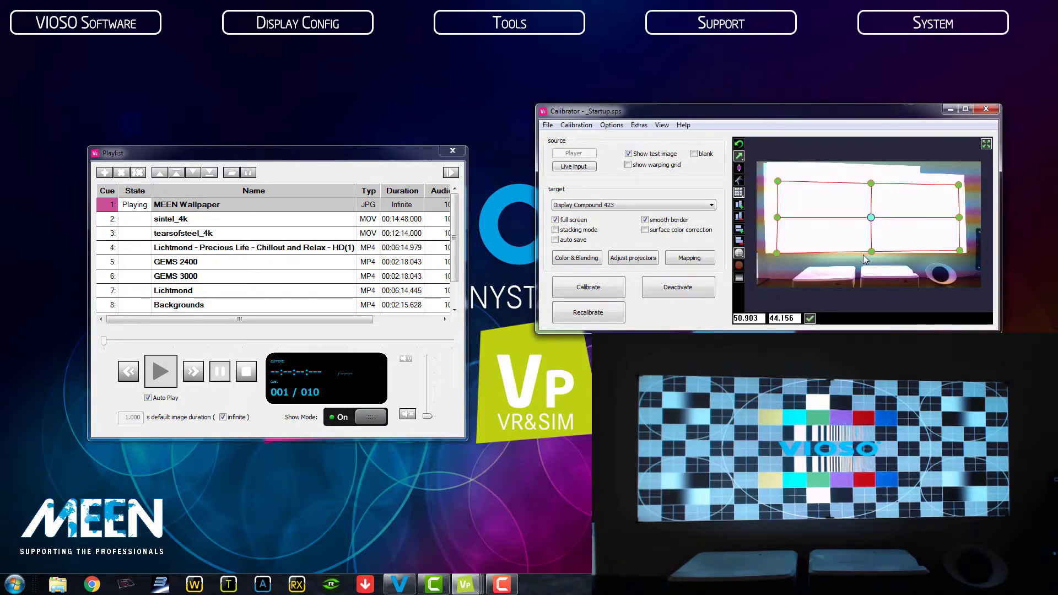
Step: Start tearsofsteel_4k (cue 3) from the playlist on the blended projection
double_click(180, 236)
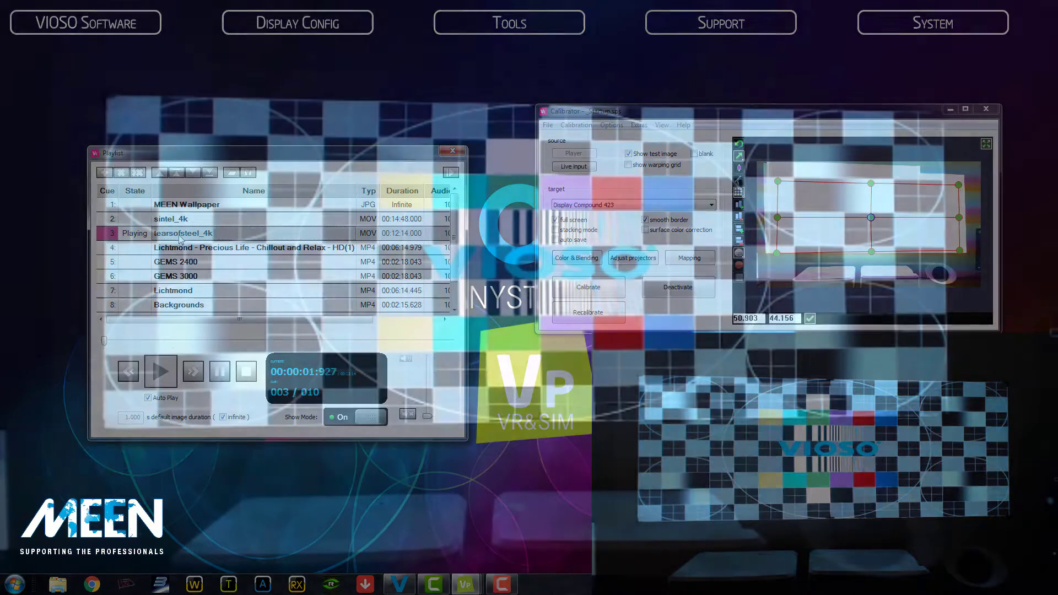